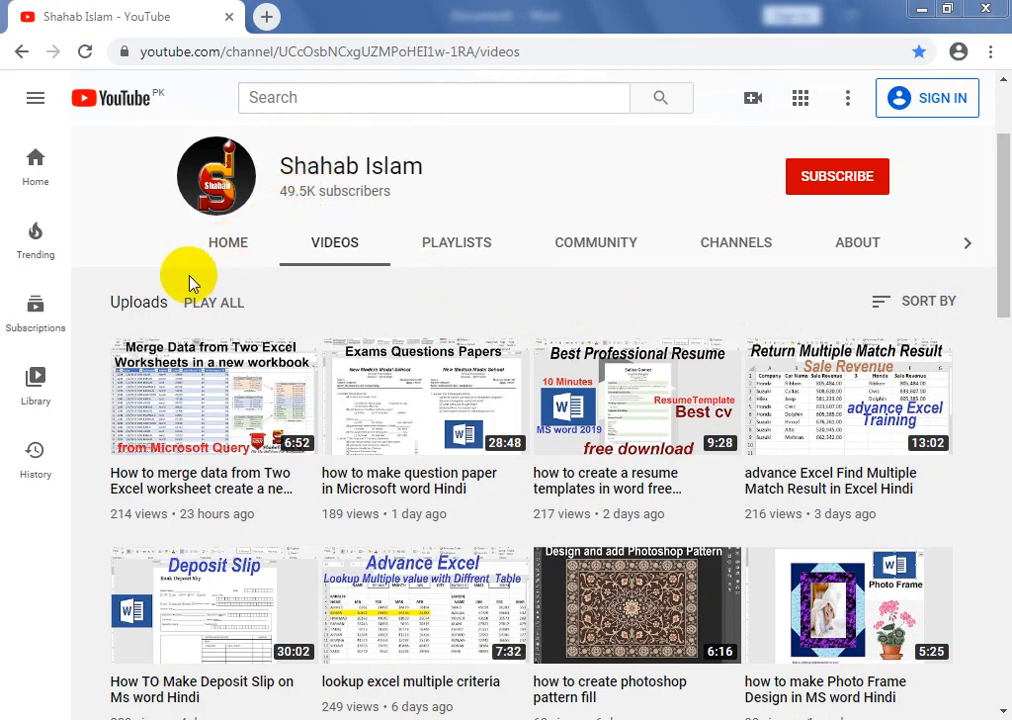
pyautogui.click(250, 266)
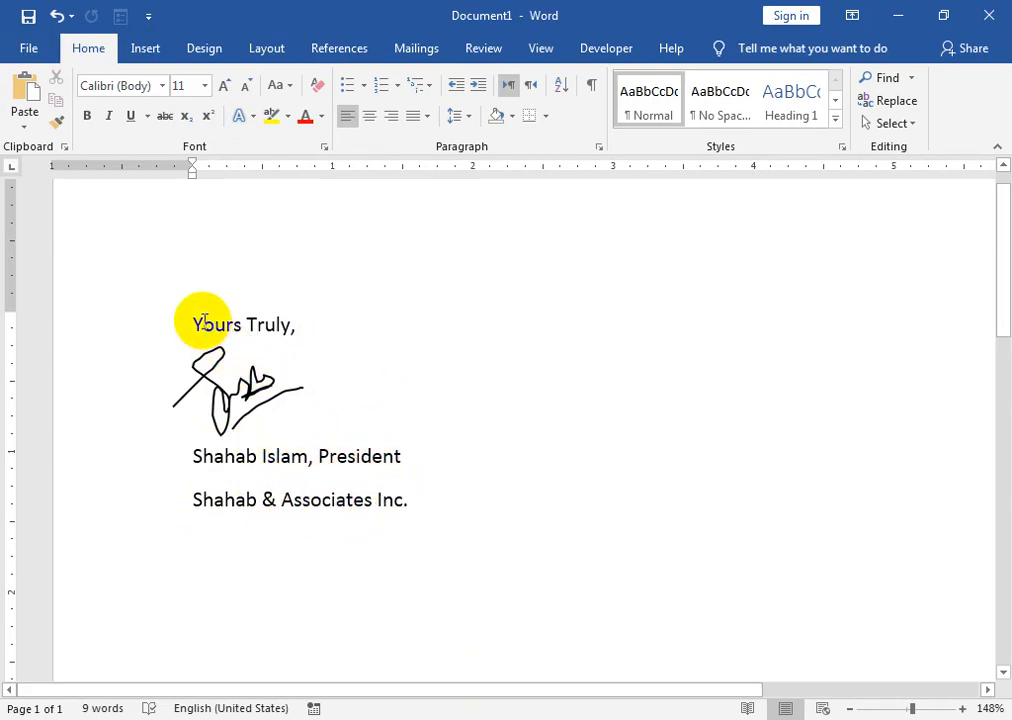
# Save the whole closing block with its handwritten signature to the Quick Parts gallery as a building block named abc.
pyautogui.moveTo(185, 316)
pyautogui.mouseDown()
pyautogui.moveTo(347, 391)
pyautogui.moveTo(422, 508)
pyautogui.mouseUp()
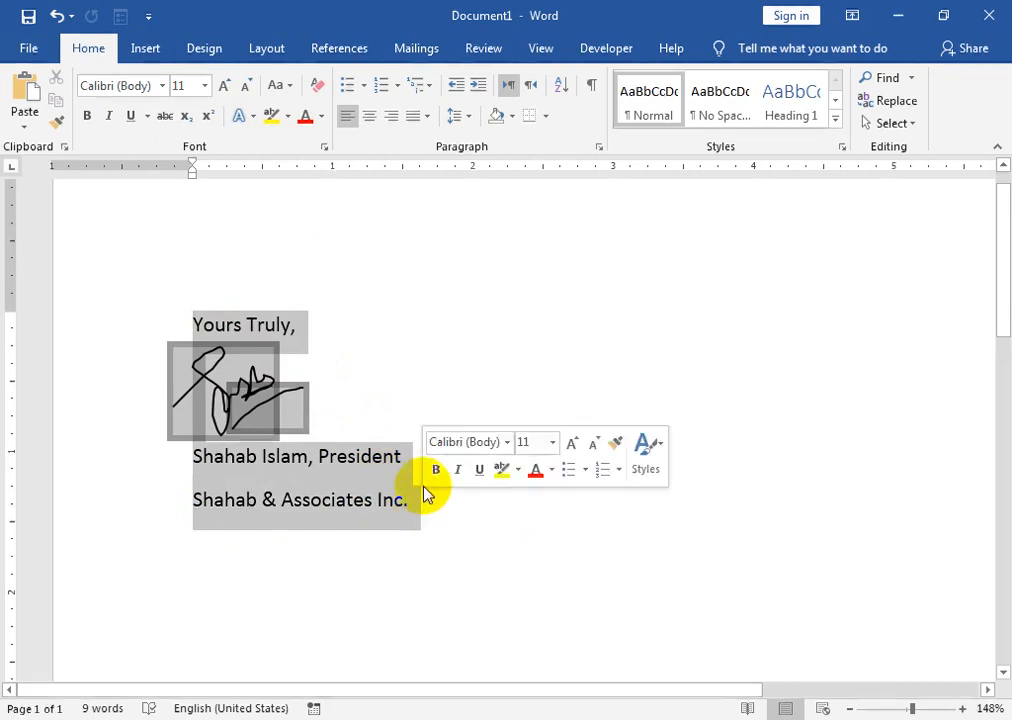
pyautogui.click(148, 52)
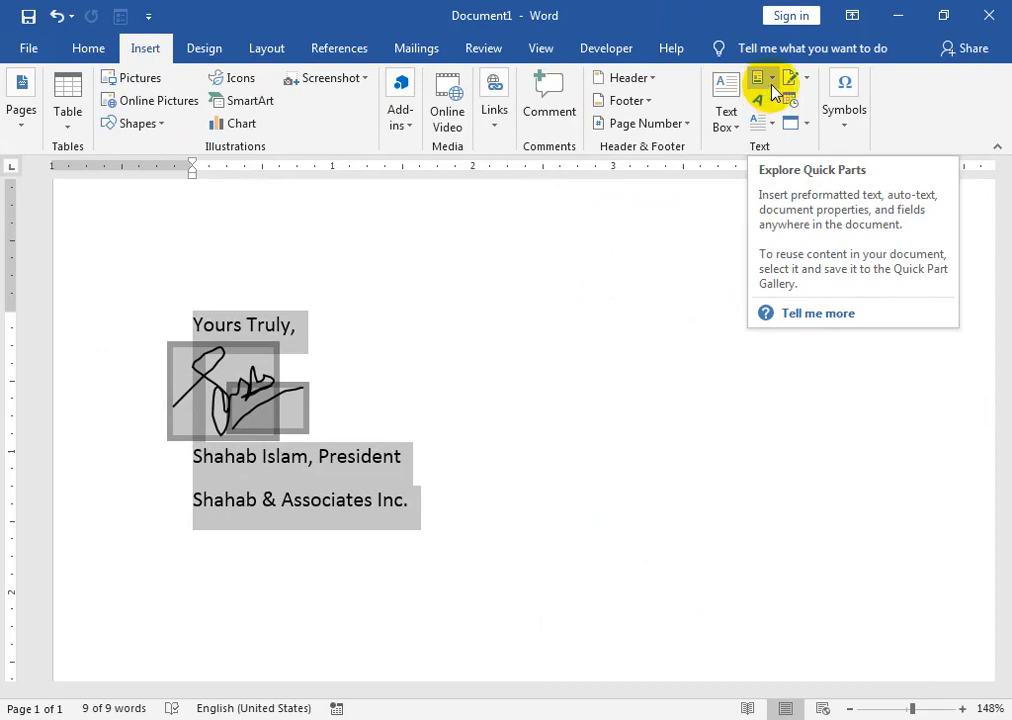
pyautogui.click(517, 172)
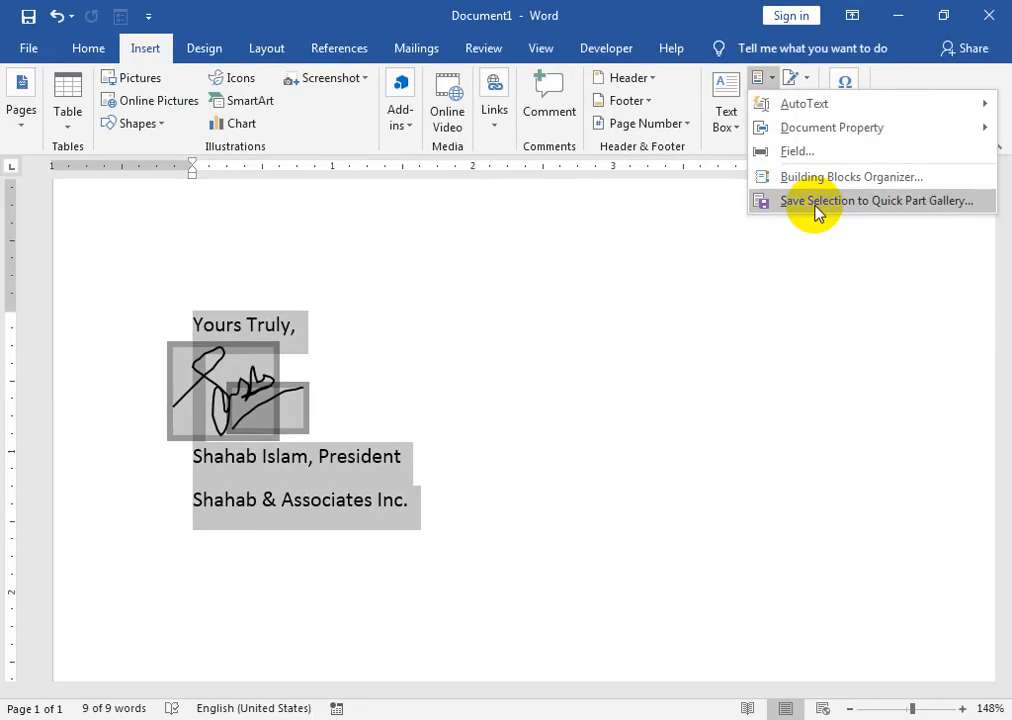
pyautogui.click(815, 204)
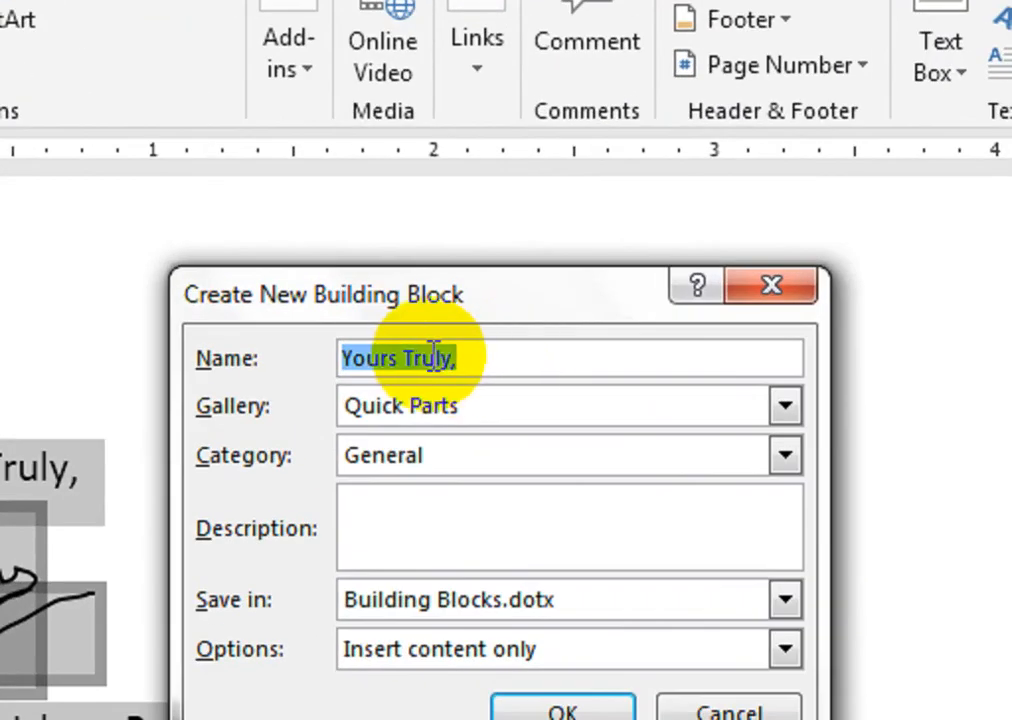
pyautogui.write('abc')
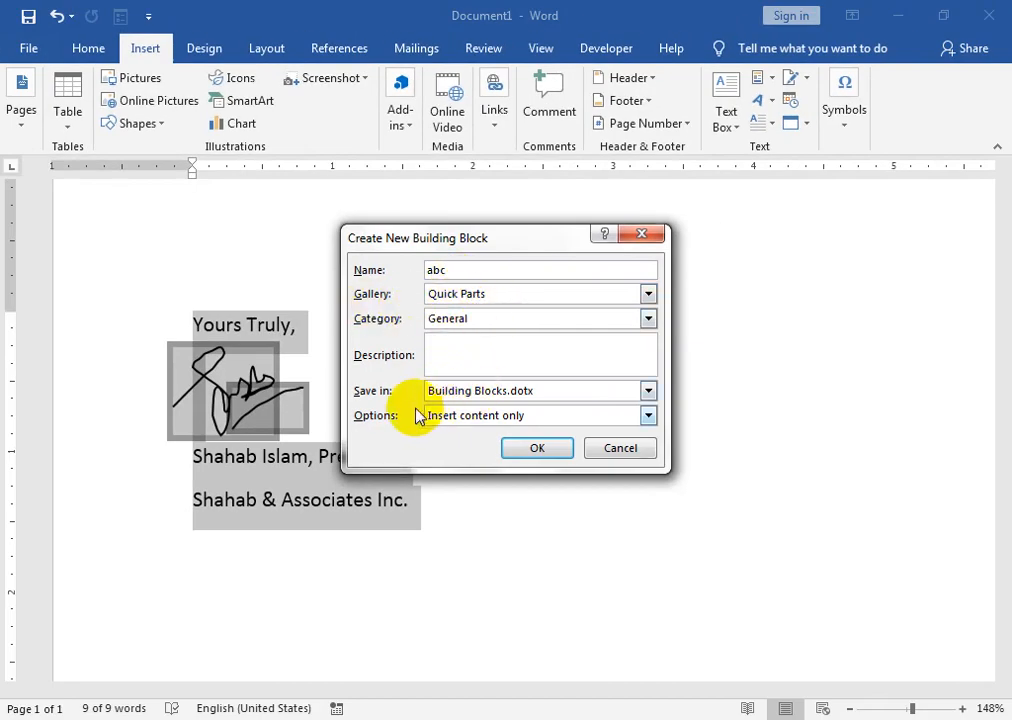
pyautogui.click(531, 452)
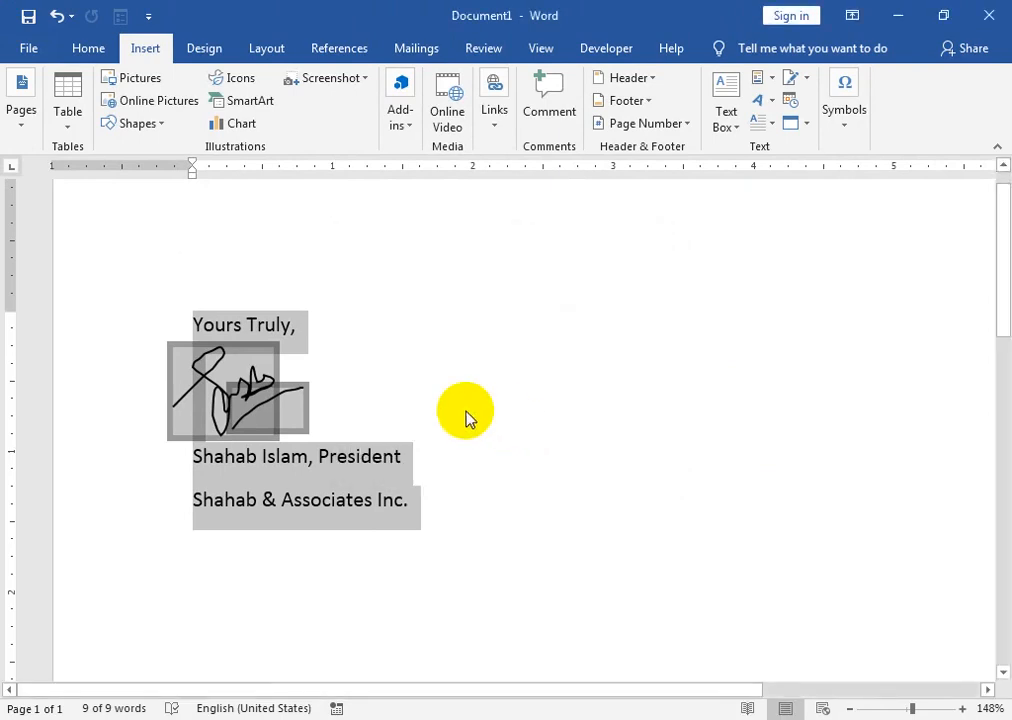
# Delete all of the document's content and fill the page with sample paragraphs using =rand().
pyautogui.click(430, 390)
pyautogui.scroll(-3, 427, 469)
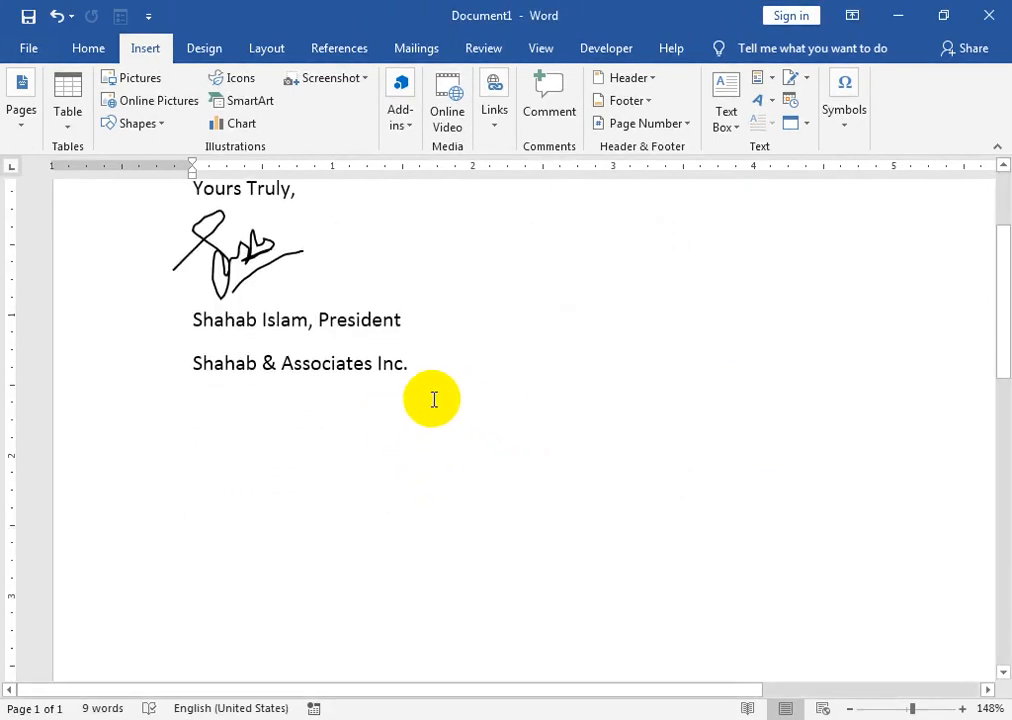
pyautogui.click(431, 374)
pyautogui.hotkey('ctrl', 'a')
pyautogui.press('Delete')
pyautogui.scroll(3, 420, 351)
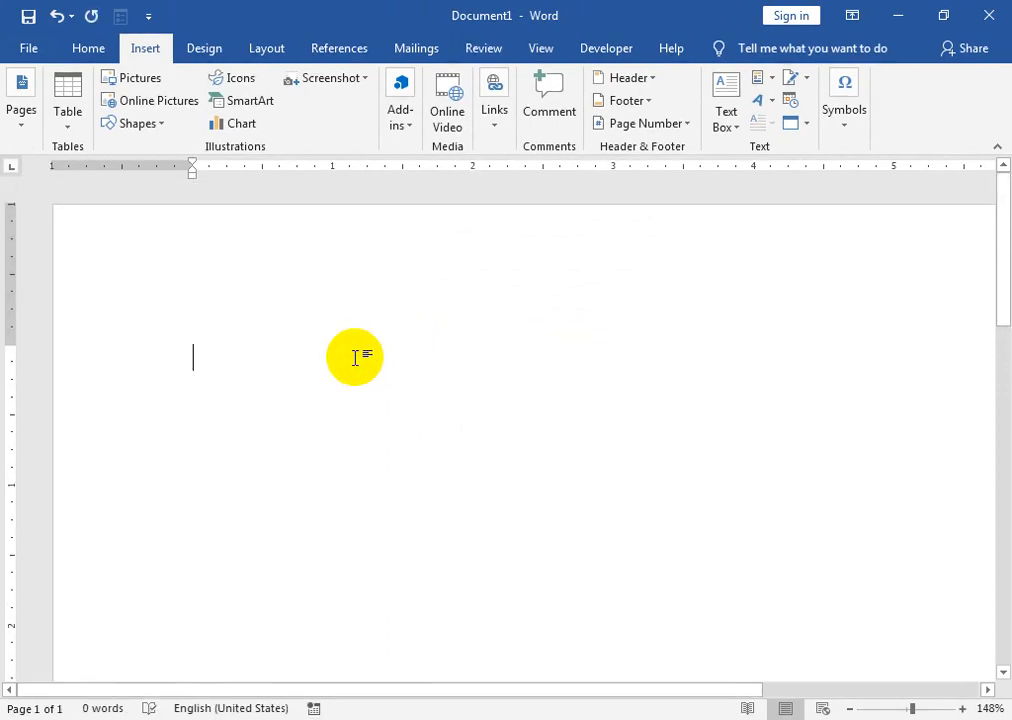
pyautogui.write('=rand(')
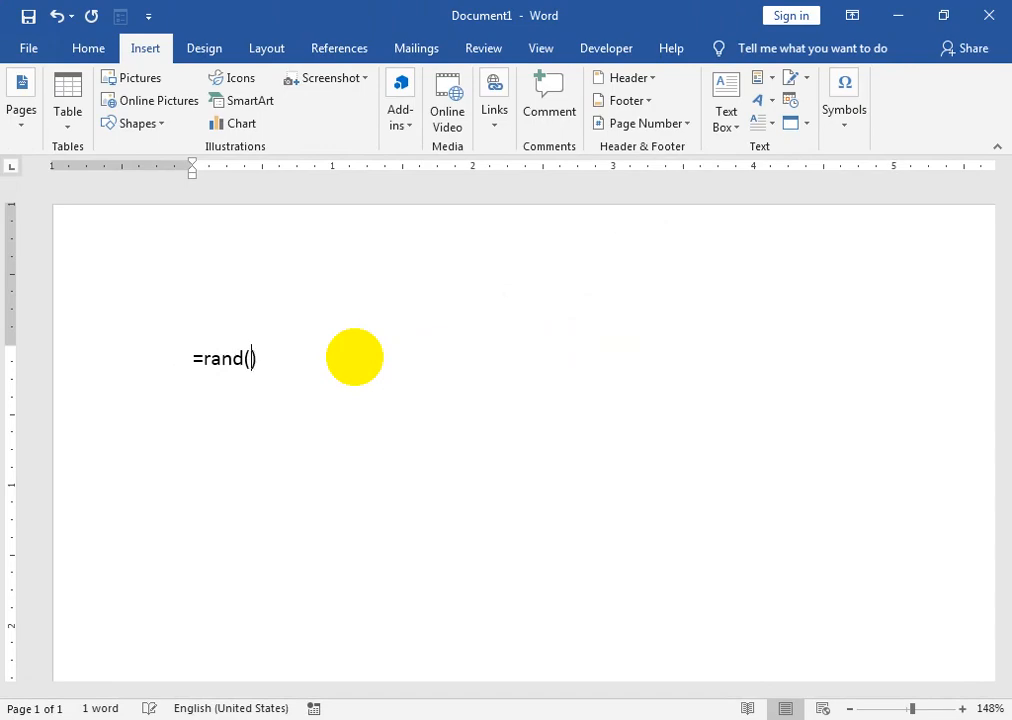
pyautogui.press('Return')
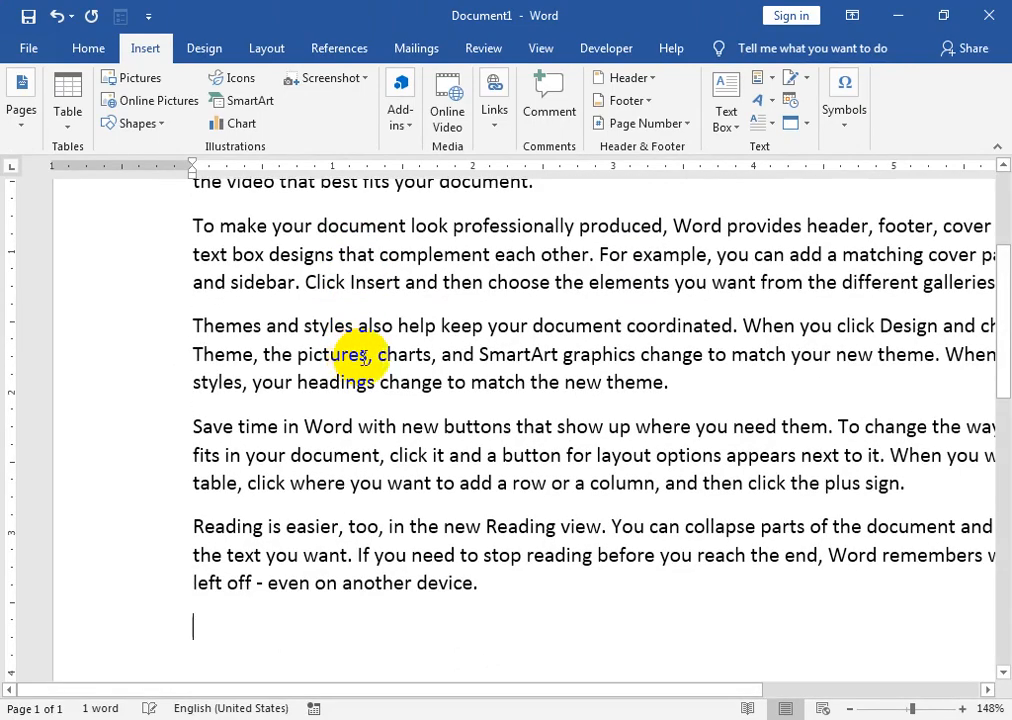
# Insert the abc Quick Part signature block at the end of the document.
pyautogui.click(897, 708)
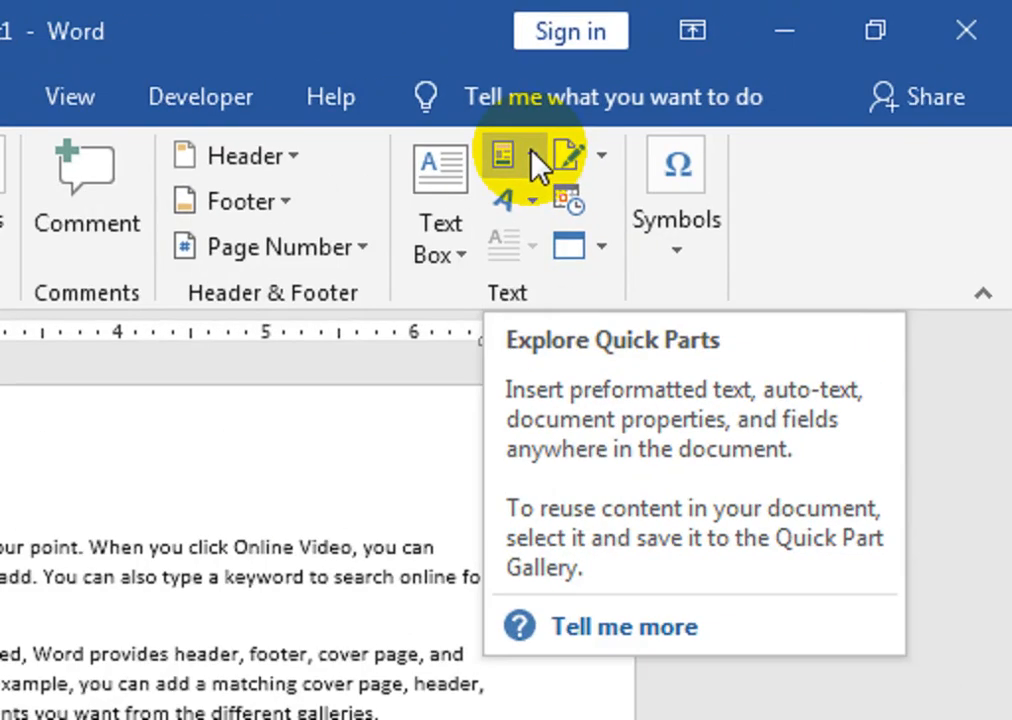
pyautogui.click(772, 80)
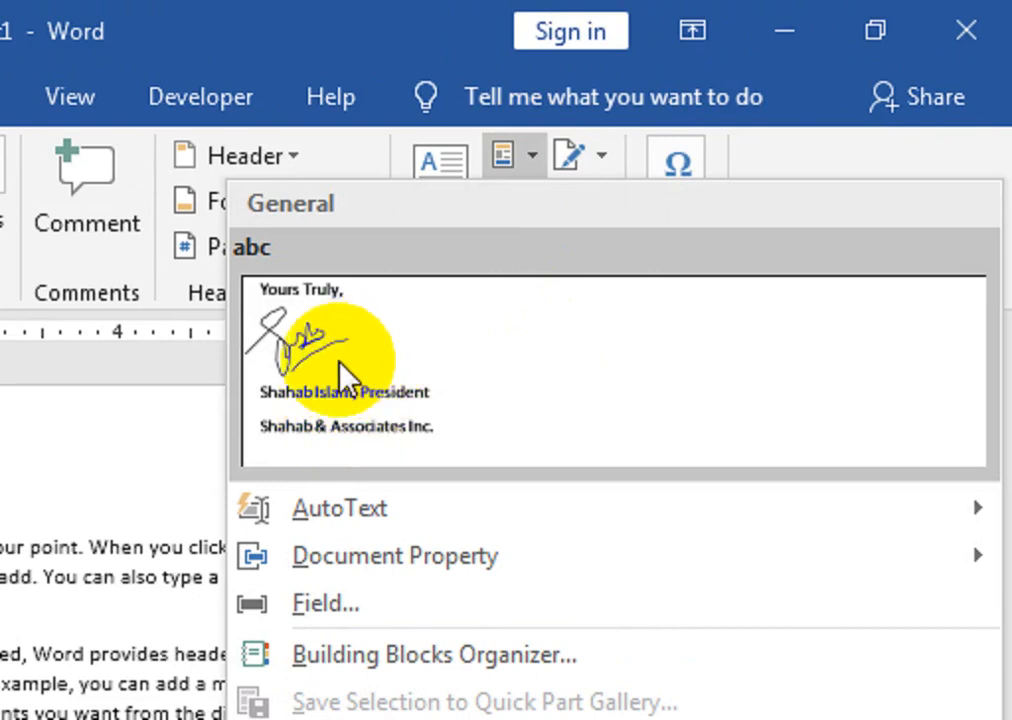
pyautogui.rightClick(330, 305)
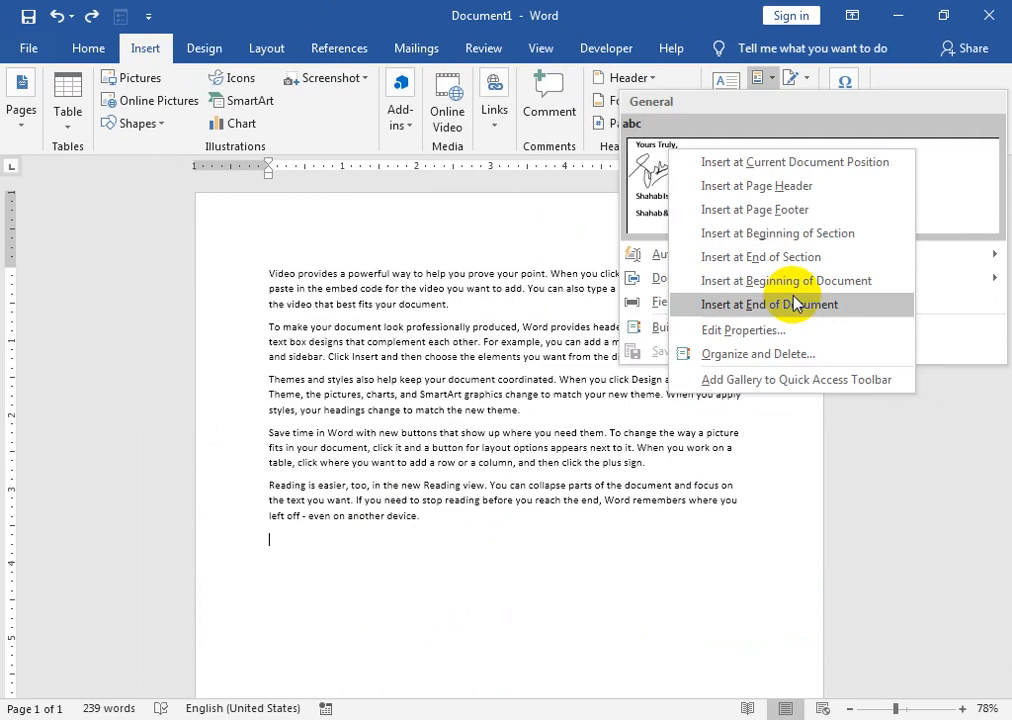
pyautogui.click(778, 306)
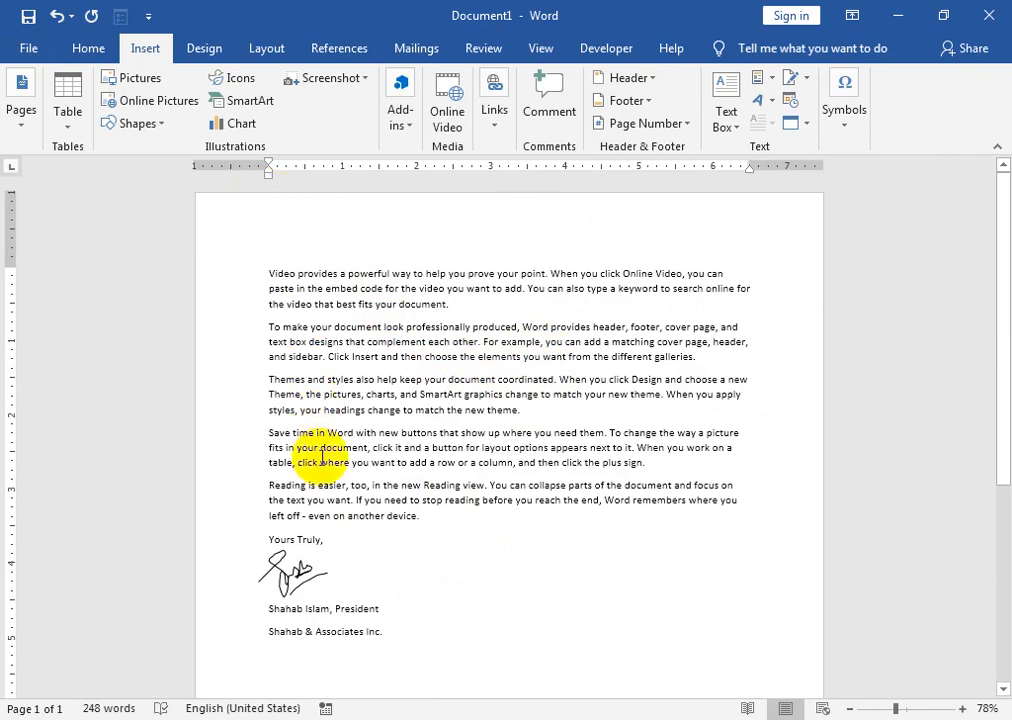
pyautogui.scroll(-1, 380, 540)
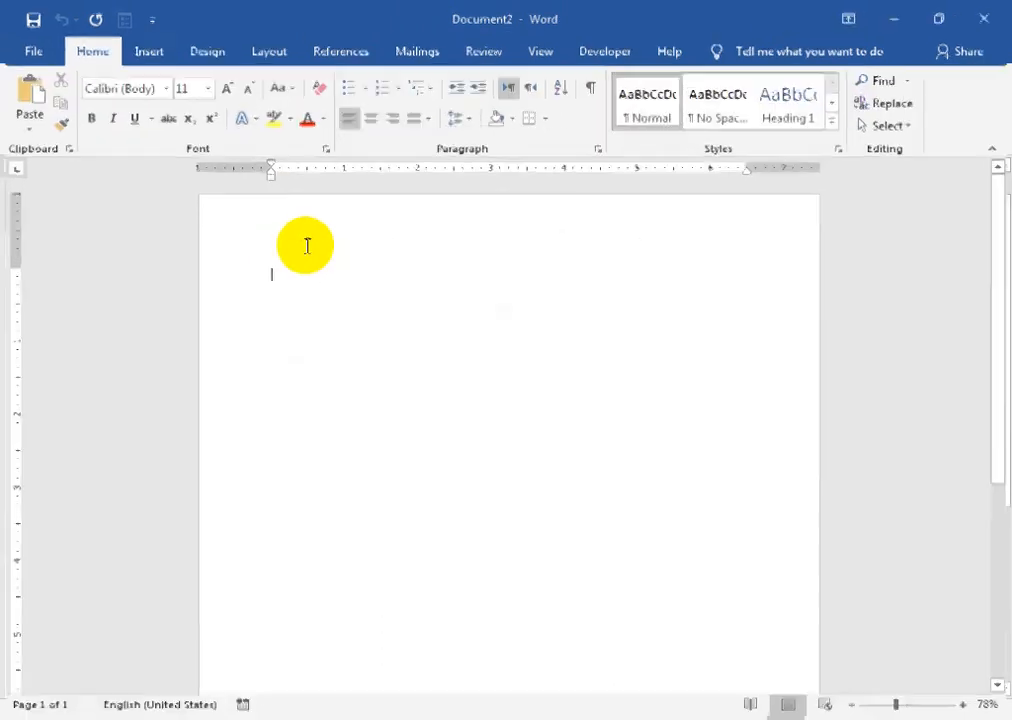
# Draw a handwritten signature in the upper part of blank Document2 with the Freeform: Scribble shape.
pyautogui.click(133, 58)
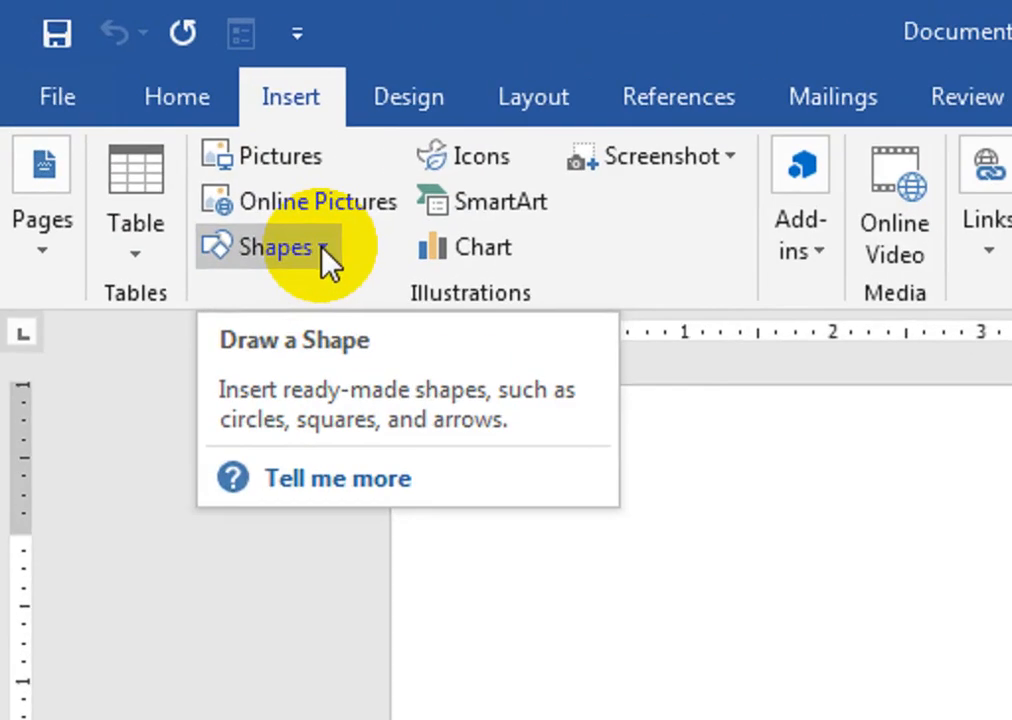
pyautogui.click(164, 128)
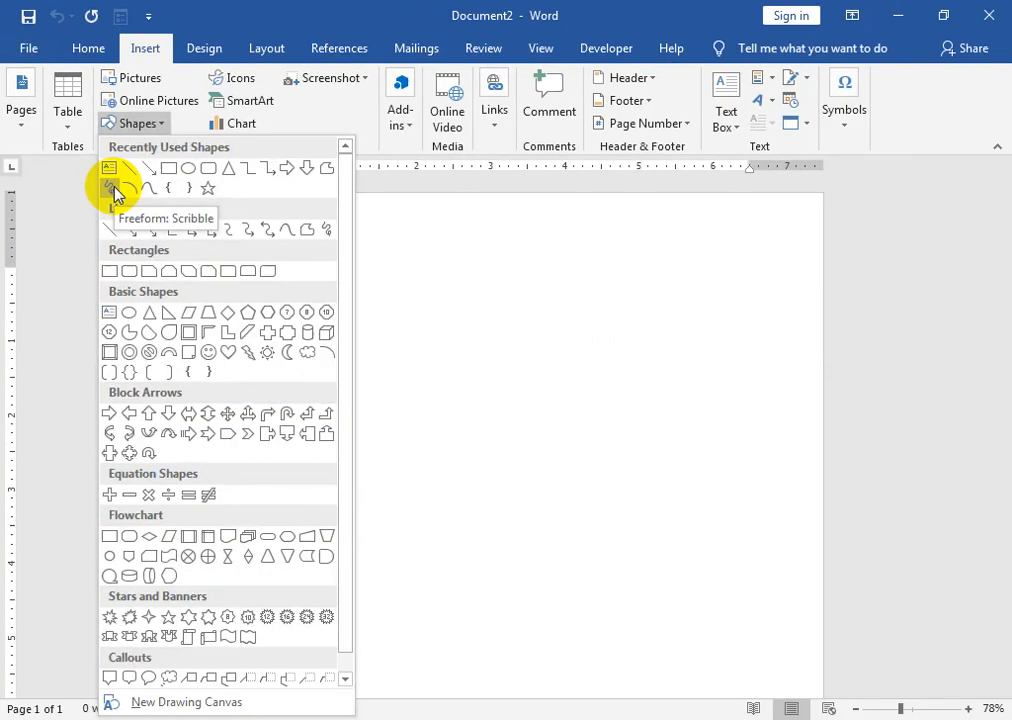
pyautogui.click(222, 378)
pyautogui.moveTo(374, 273)
pyautogui.mouseDown()
pyautogui.moveTo(343, 395)
pyautogui.moveTo(323, 330)
pyautogui.moveTo(384, 429)
pyautogui.moveTo(398, 355)
pyautogui.moveTo(426, 318)
pyautogui.moveTo(506, 289)
pyautogui.moveTo(568, 296)
pyautogui.mouseUp()
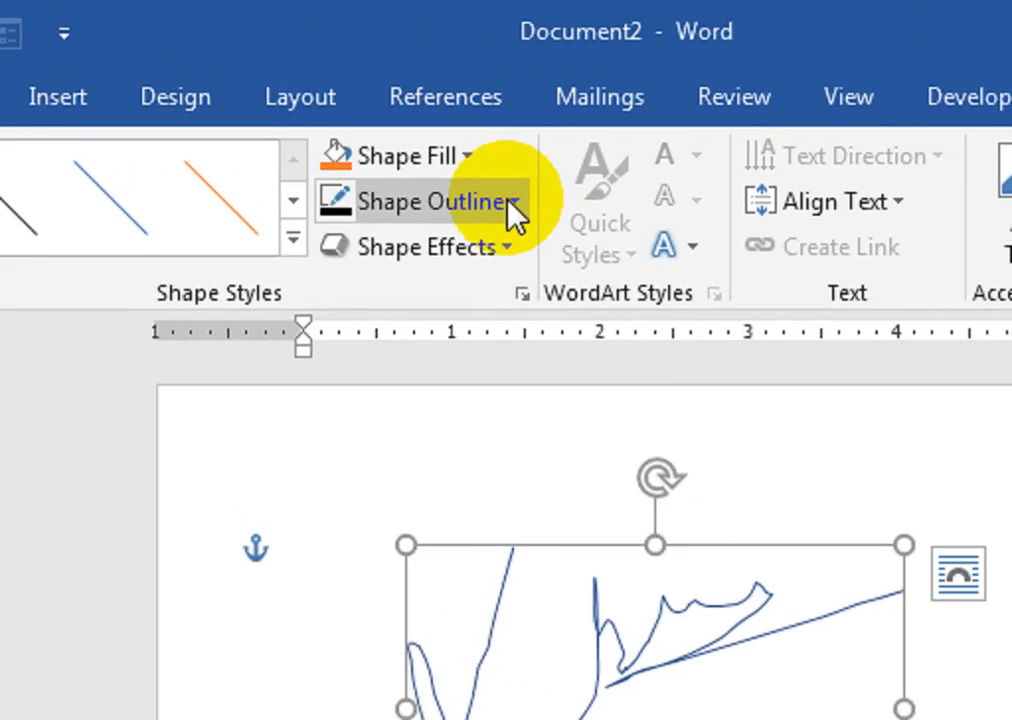
# Set the scribbled signature's outline colour to black and deselect it.
pyautogui.click(372, 100)
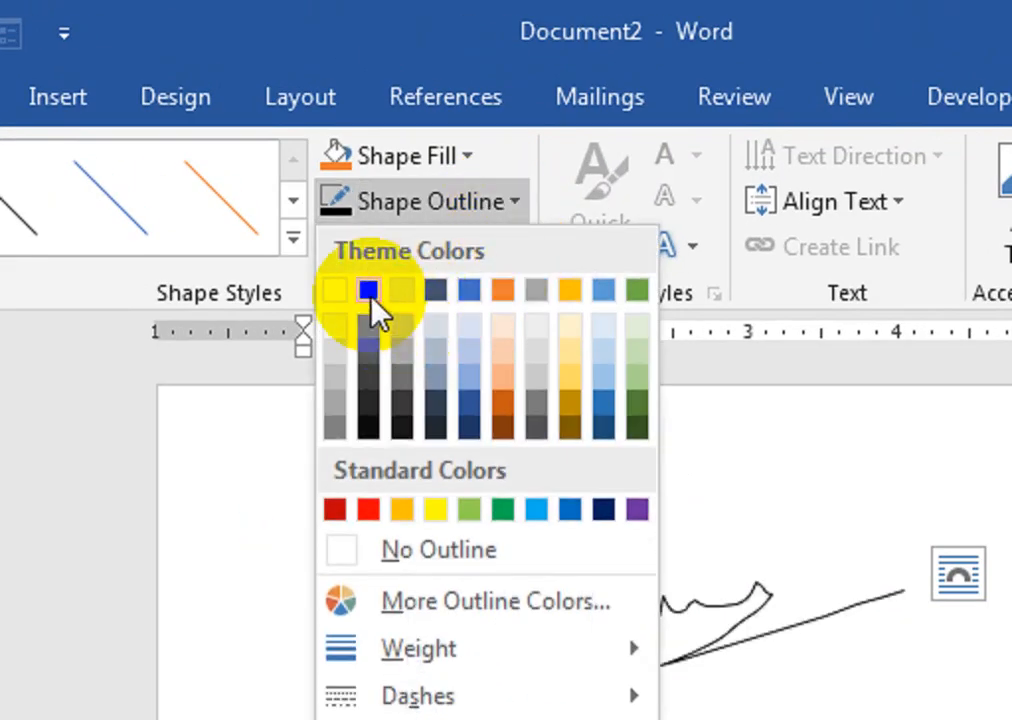
pyautogui.click(369, 295)
pyautogui.click(398, 289)
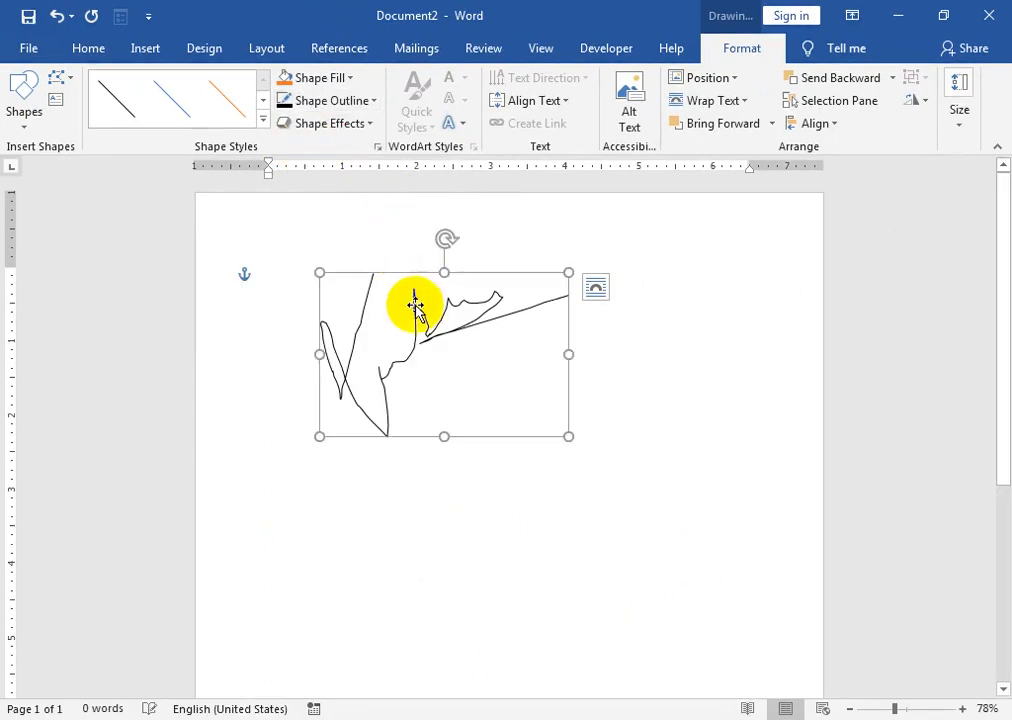
pyautogui.click(434, 292)
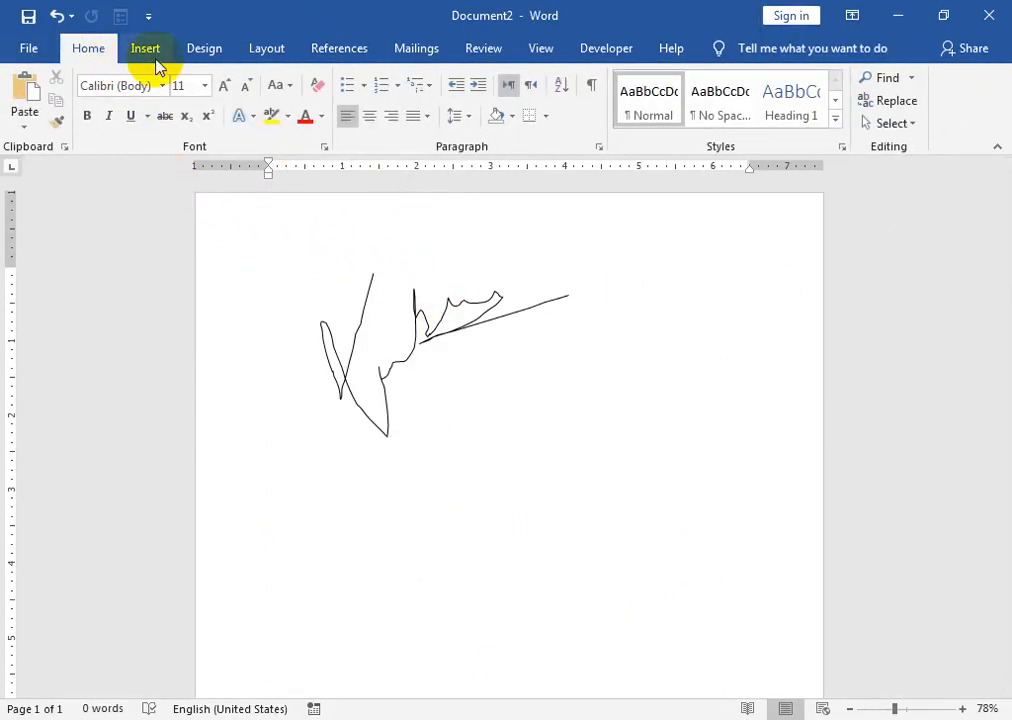
# Draw a second Freeform: Scribble signature below the first one and set its outline colour to black.
pyautogui.click(152, 54)
pyautogui.click(137, 124)
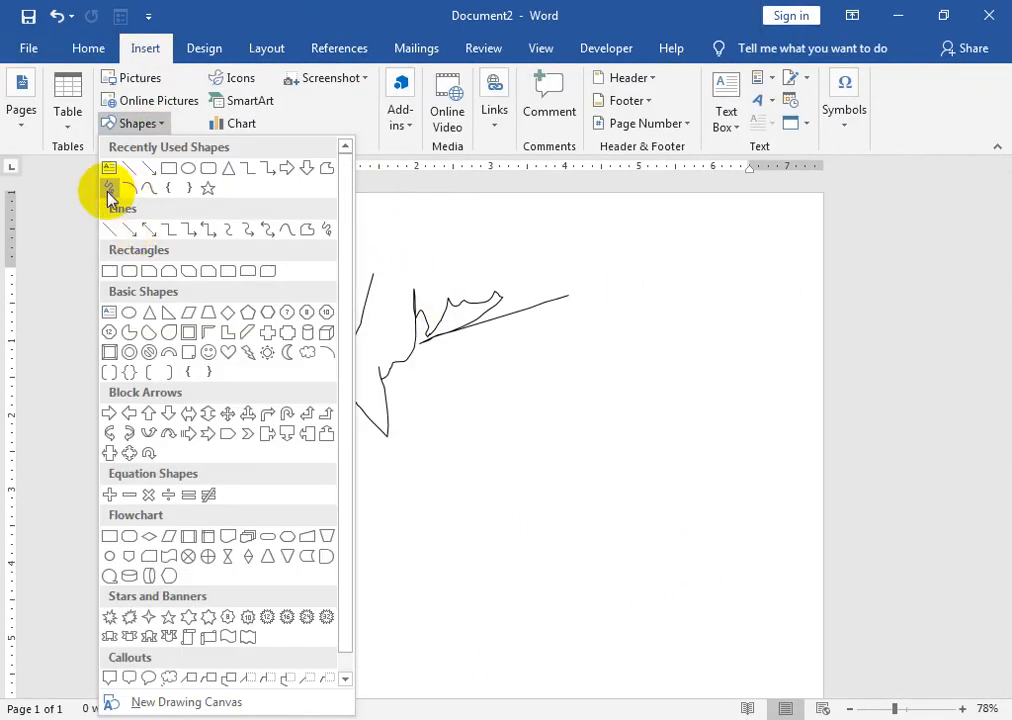
pyautogui.click(113, 186)
pyautogui.moveTo(404, 477)
pyautogui.mouseDown()
pyautogui.moveTo(562, 393)
pyautogui.moveTo(543, 518)
pyautogui.moveTo(540, 479)
pyautogui.moveTo(574, 478)
pyautogui.moveTo(594, 494)
pyautogui.moveTo(603, 468)
pyautogui.moveTo(619, 481)
pyautogui.moveTo(610, 480)
pyautogui.moveTo(630, 463)
pyautogui.moveTo(707, 466)
pyautogui.mouseUp()
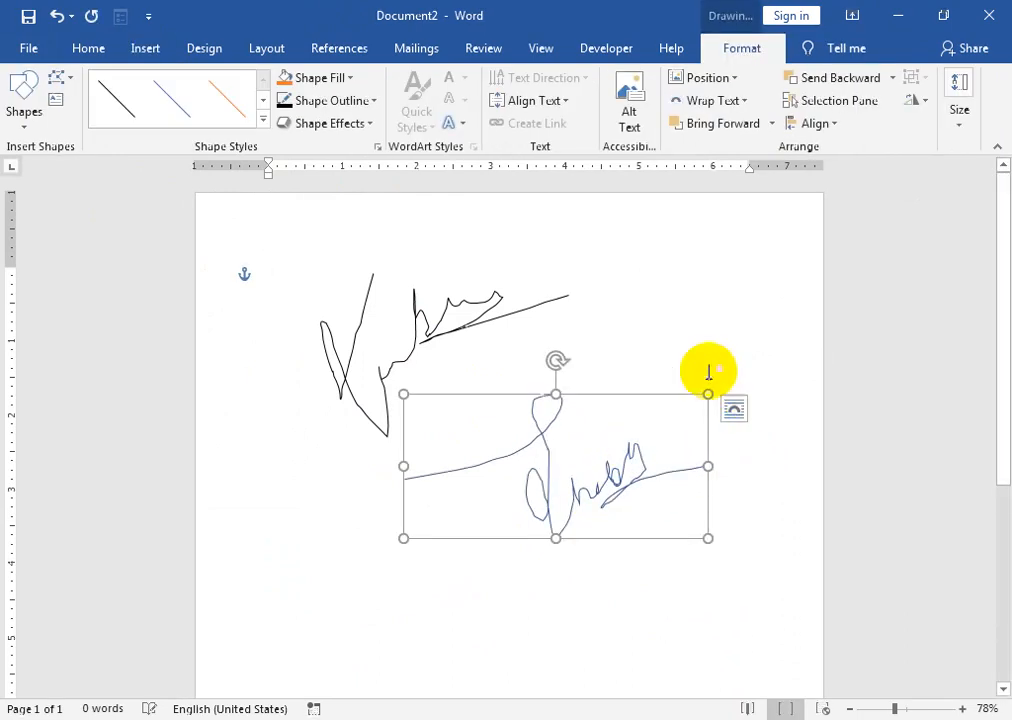
pyautogui.click(364, 100)
pyautogui.click(296, 142)
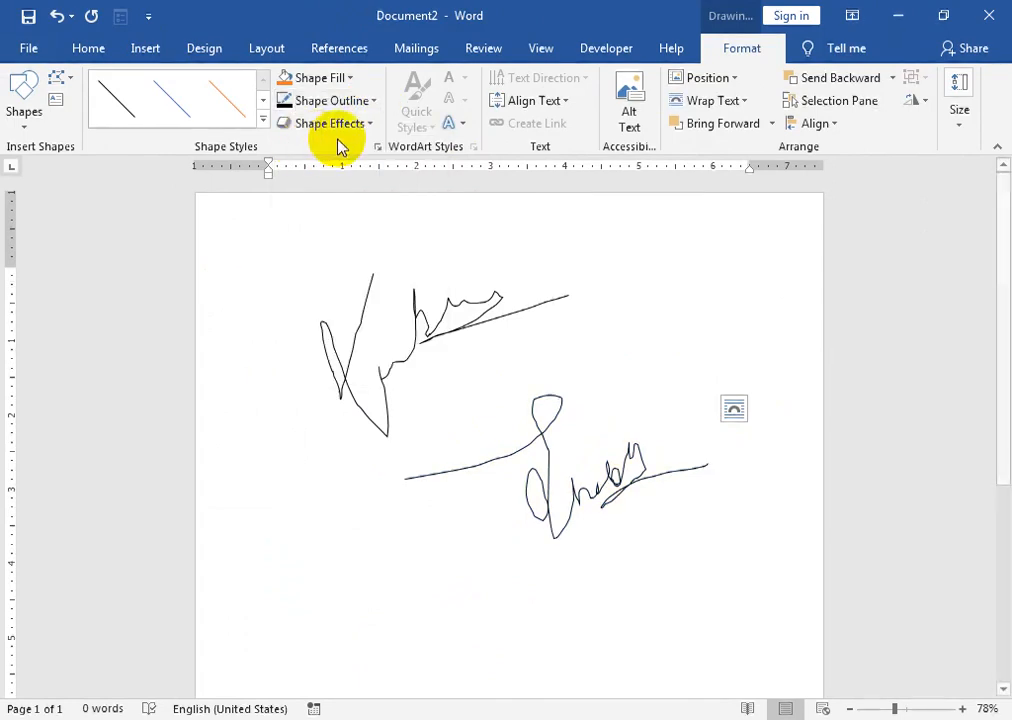
# Switch back to Document1 to view the inserted signature block, and bring up the YouTube channel page in the browser.
pyautogui.moveTo(390, 715)
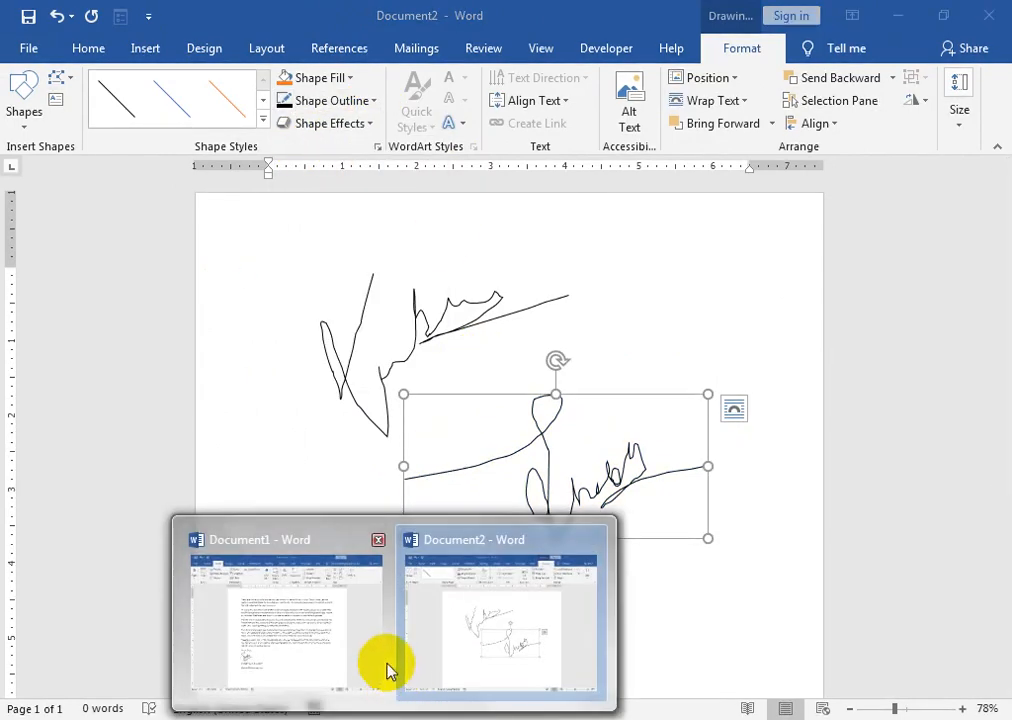
pyautogui.click(326, 640)
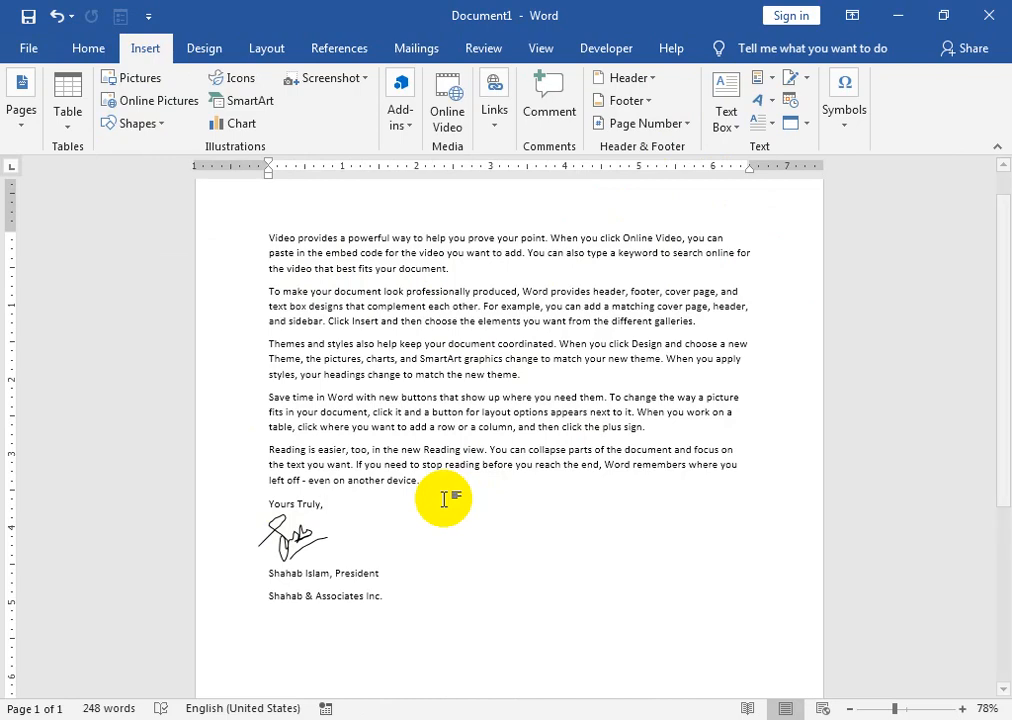
pyautogui.click(271, 719)
pyautogui.click(331, 652)
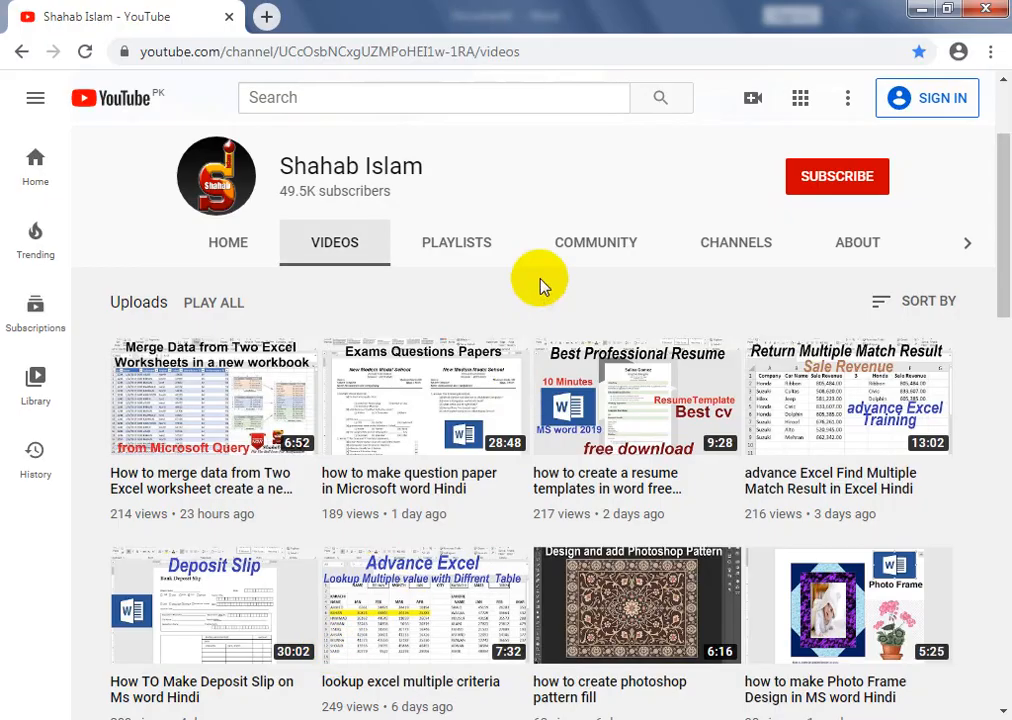